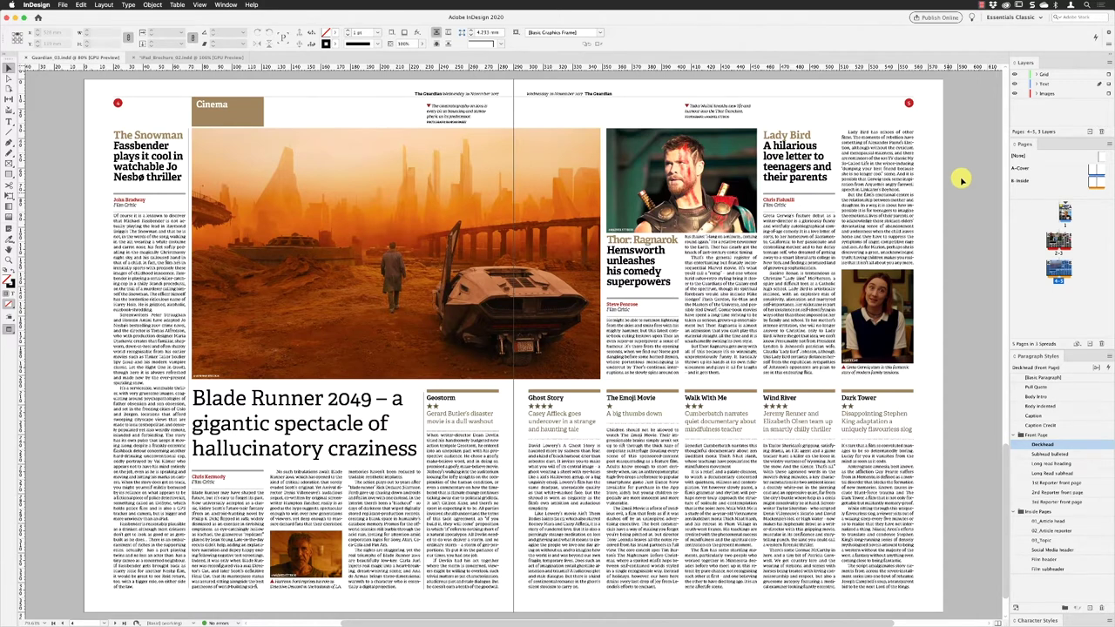
# Zoom in on the film-review columns of the spread
pyautogui.click(692, 466)
pyautogui.click(670, 435)
pyautogui.moveTo(547, 393); pyautogui.dragTo(736, 416)
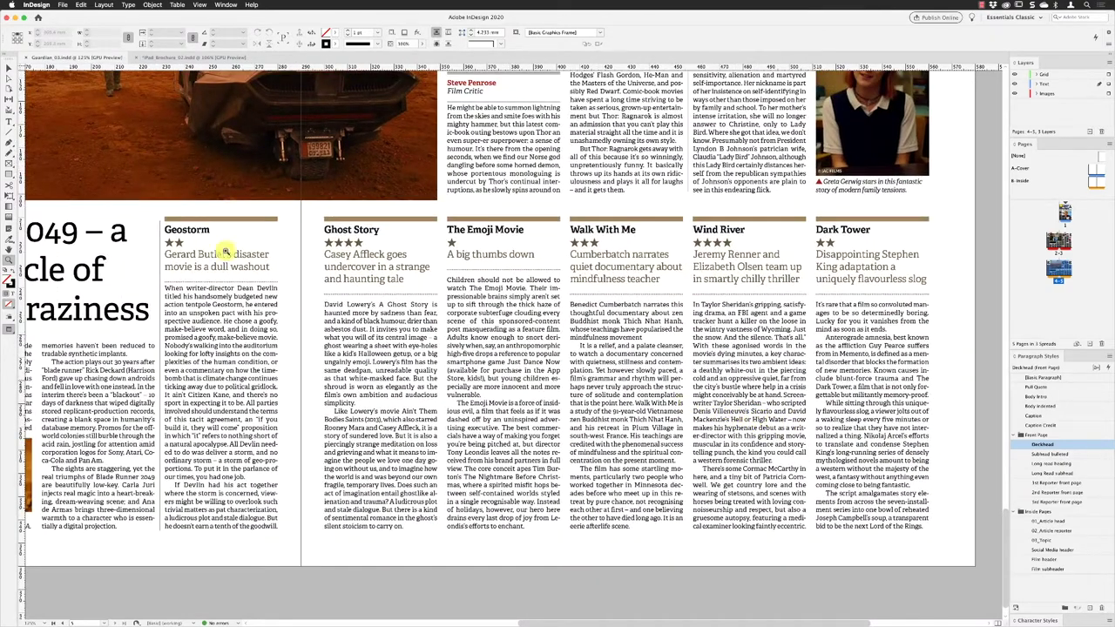
# Select the review text frames, undoing an accidental move of the frames with Cmd+Z
pyautogui.click(8, 70)
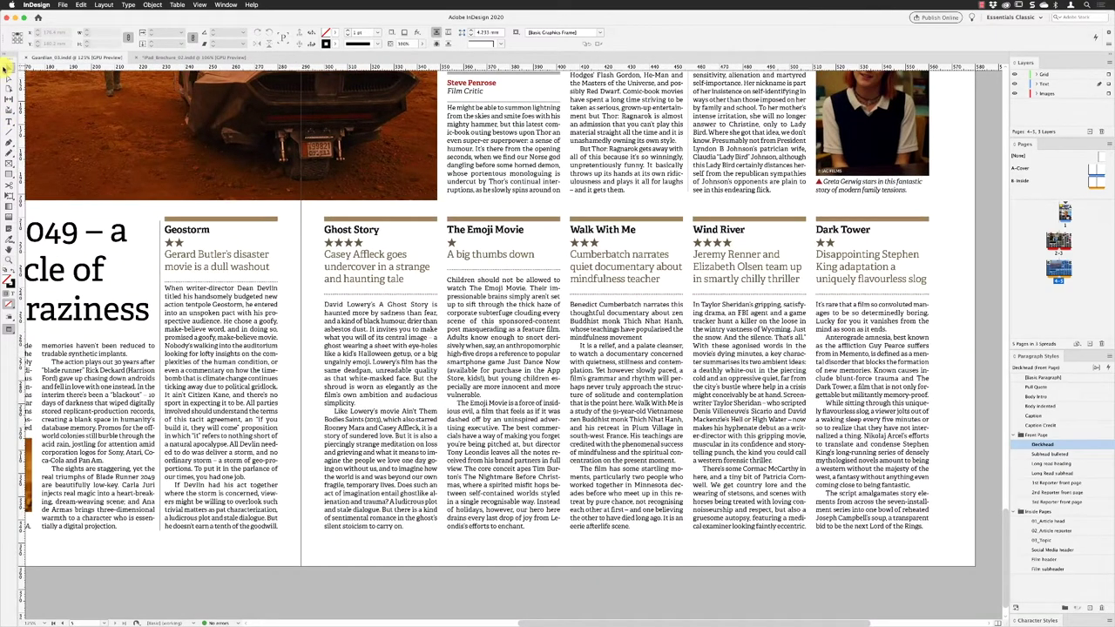
pyautogui.doubleClick(529, 323)
pyautogui.moveTo(497, 326); pyautogui.dragTo(595, 344)
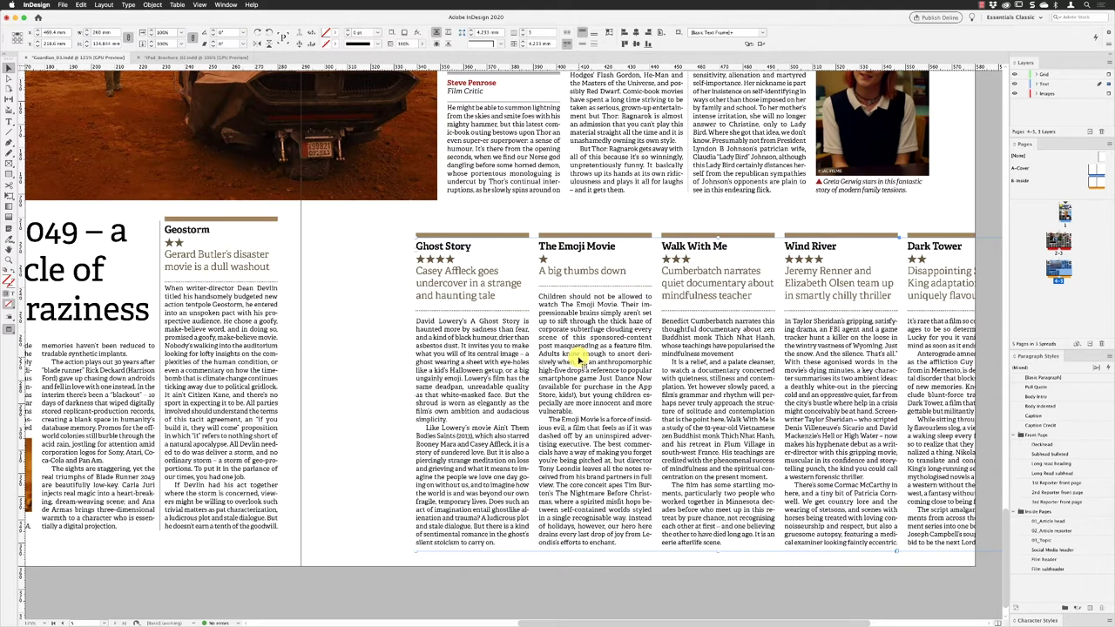
pyautogui.press('super+z')
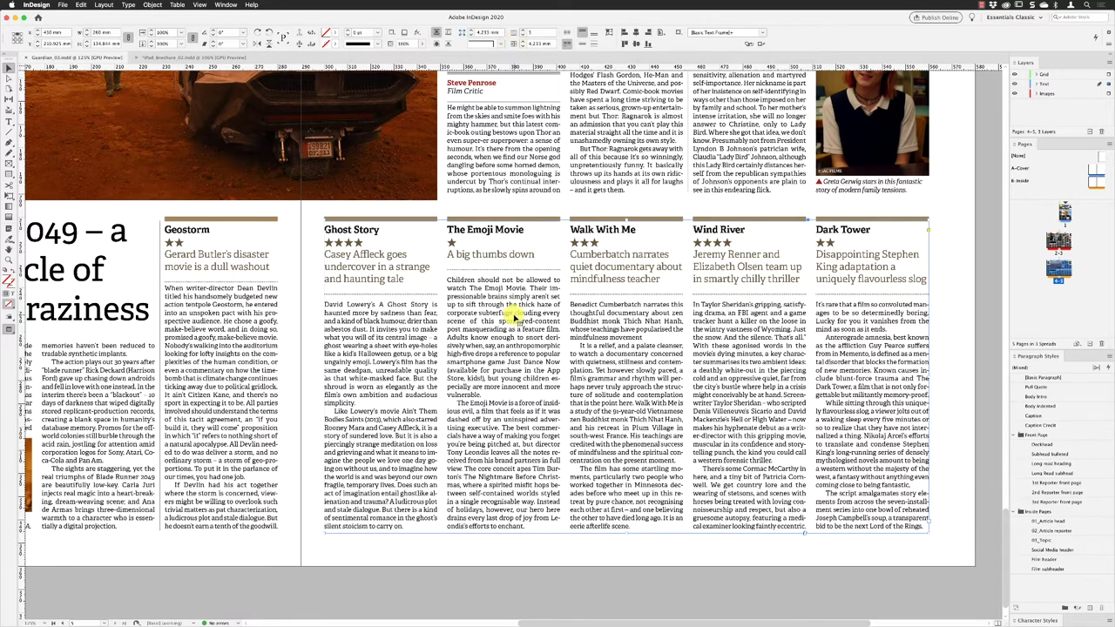
pyautogui.click(161, 252)
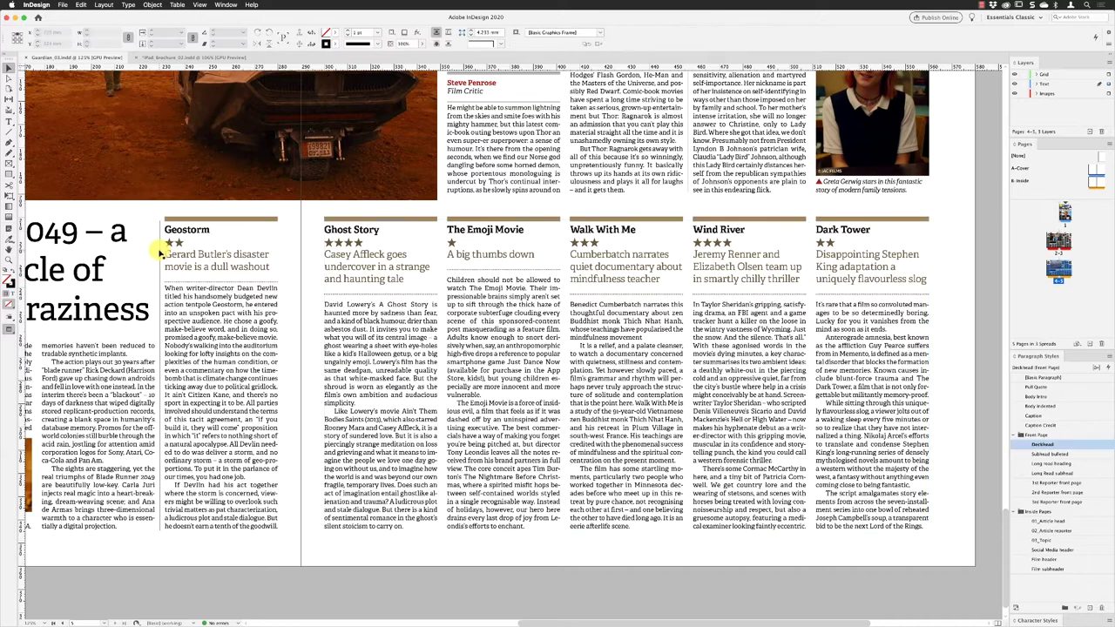
pyautogui.moveTo(161, 252); pyautogui.dragTo(165, 279)
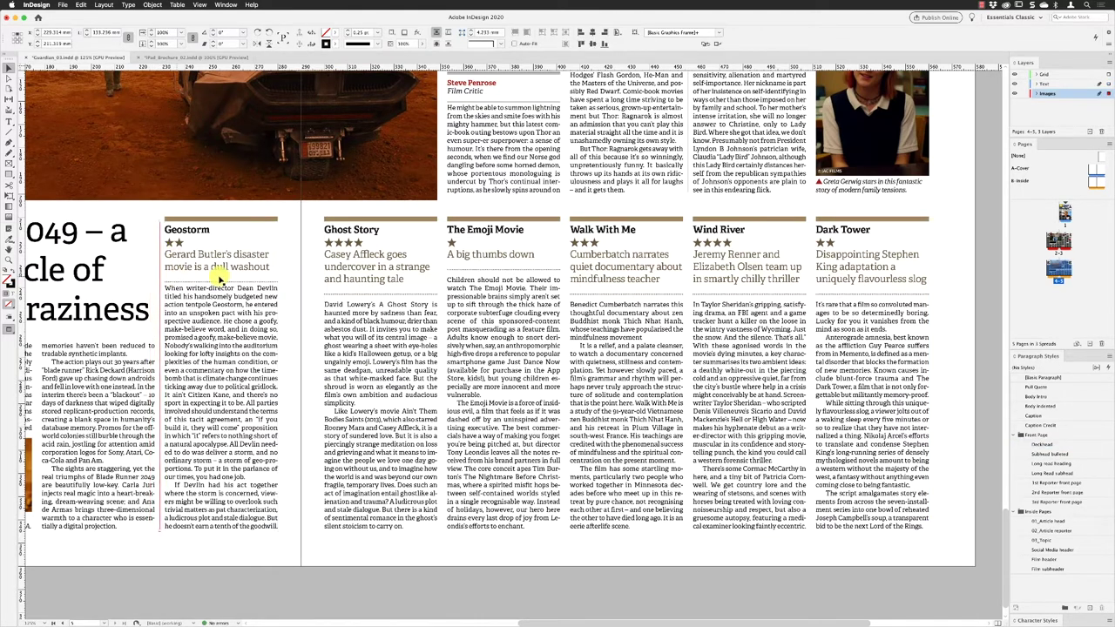
pyautogui.click(360, 255)
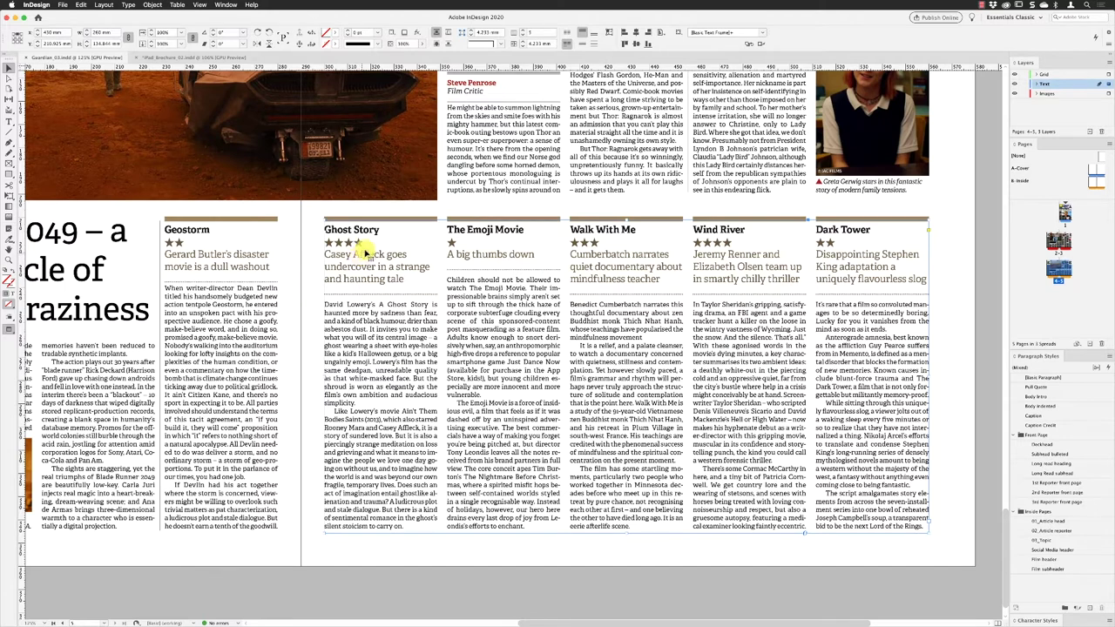
# Skip the review frames' context menu and open the Object menu instead
pyautogui.rightClick(373, 232)
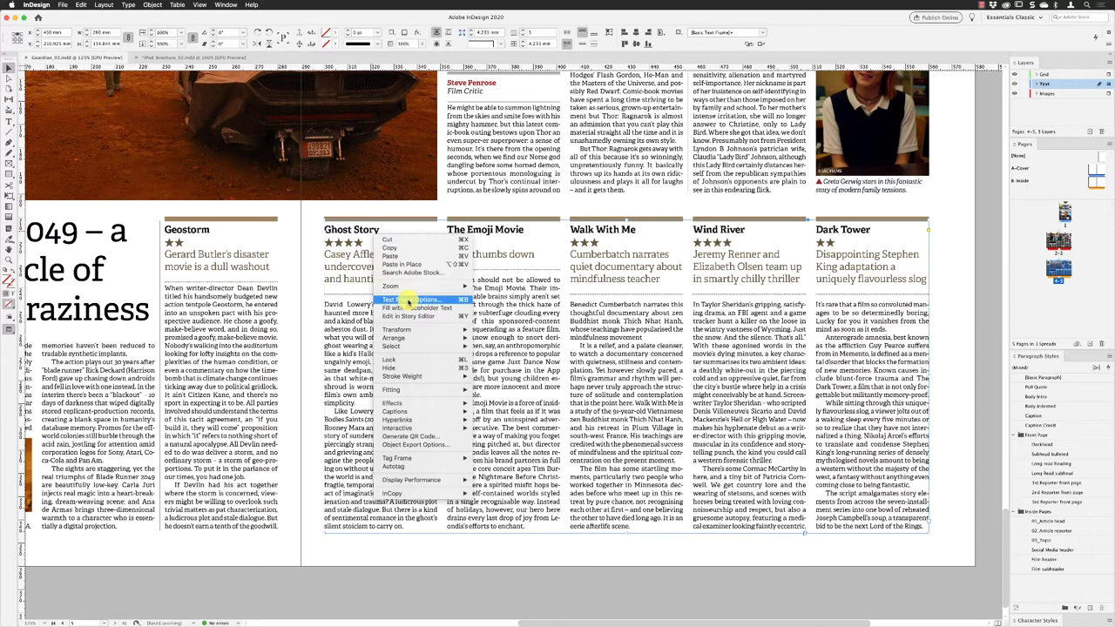
pyautogui.click(336, 259)
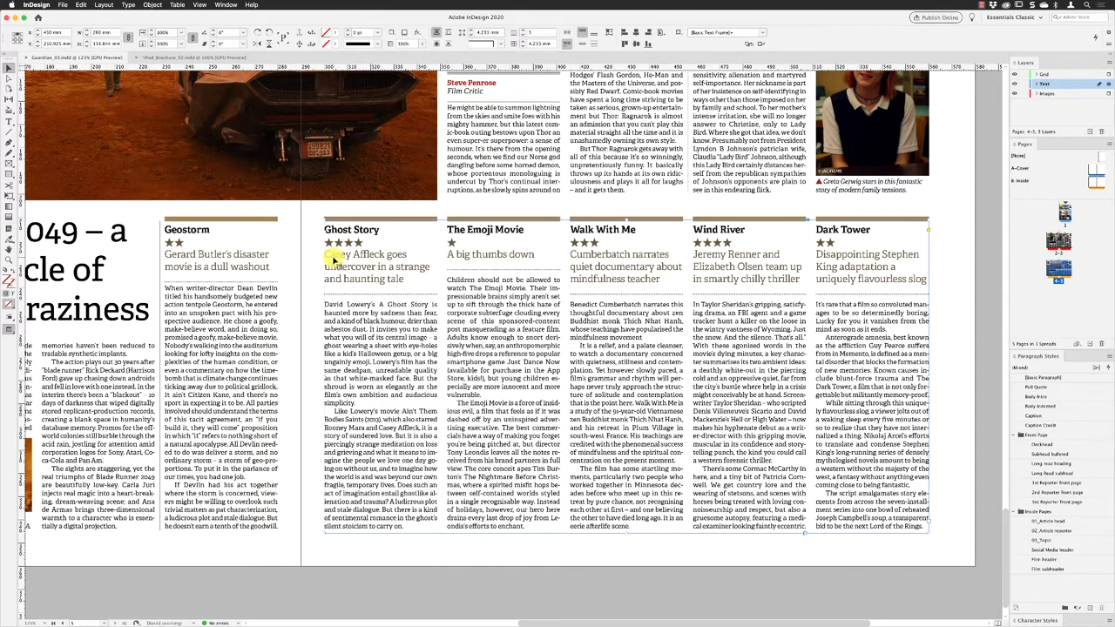
pyautogui.click(153, 5)
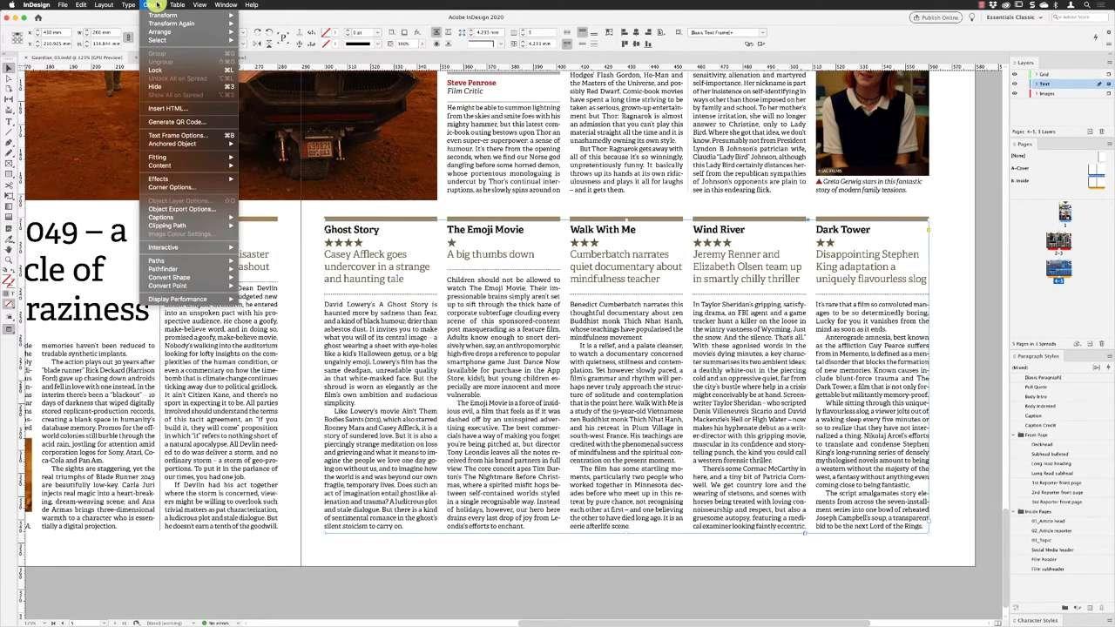
# Open Text Frame Options and step through the Baseline Options, Auto-Size and Footnotes tabs to Column Rules
pyautogui.click(191, 137)
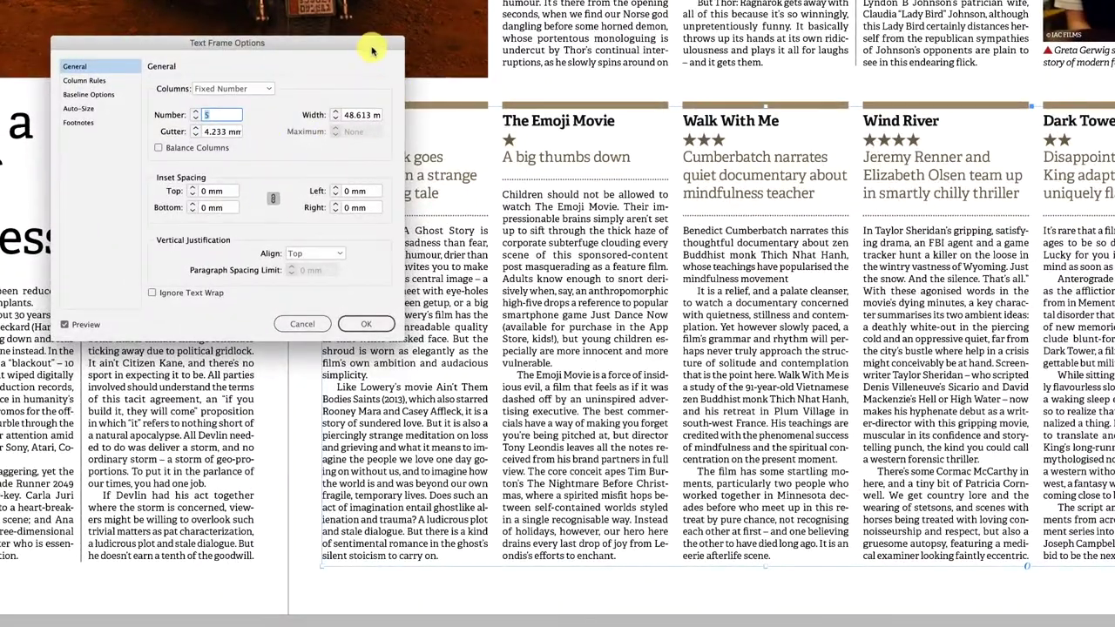
pyautogui.moveTo(354, 178); pyautogui.dragTo(354, 191)
pyautogui.moveTo(369, 64); pyautogui.dragTo(367, 91)
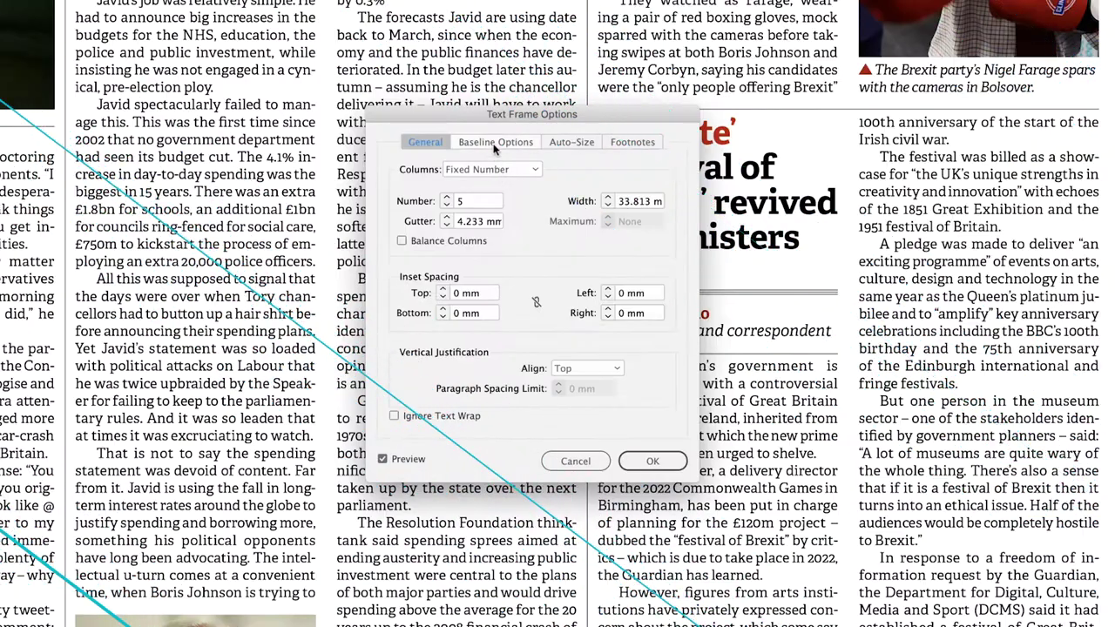
pyautogui.click(494, 142)
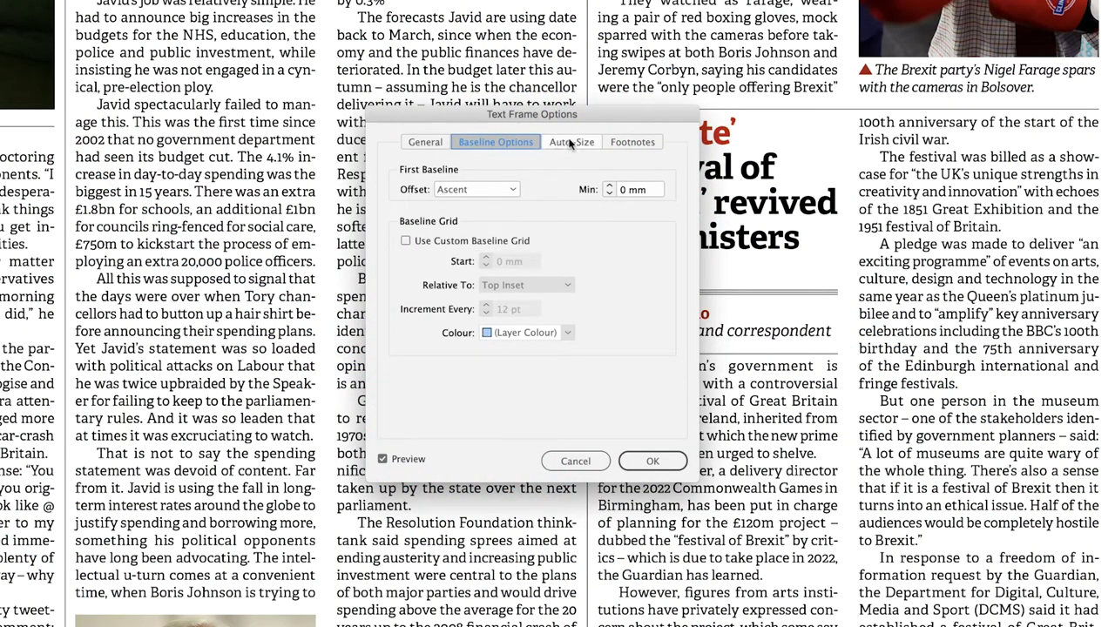
pyautogui.click(571, 142)
pyautogui.click(637, 142)
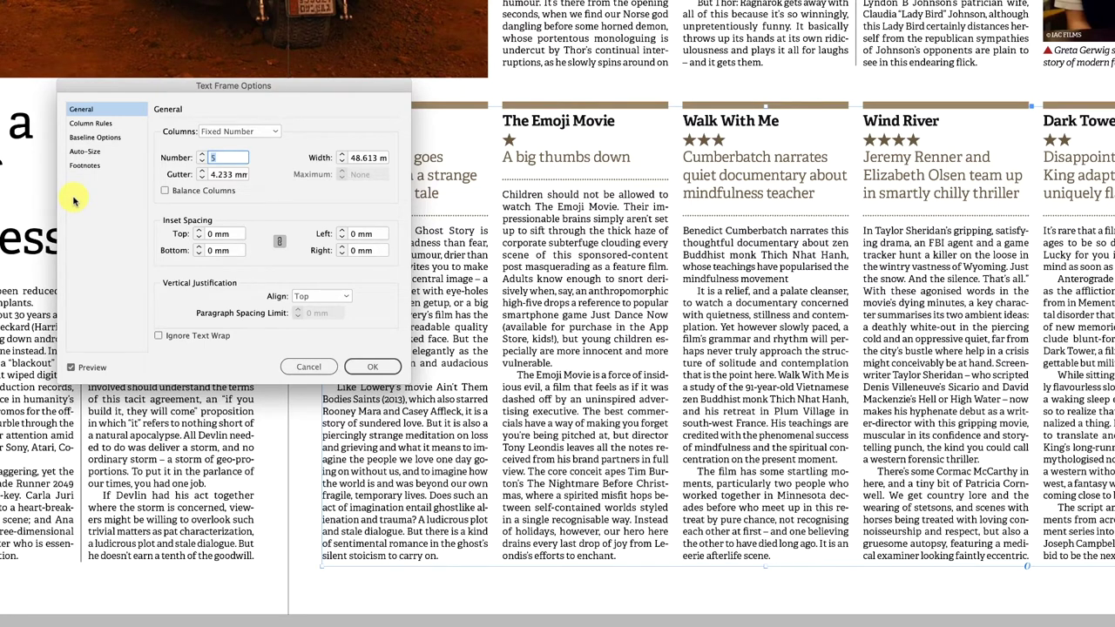
pyautogui.click(98, 123)
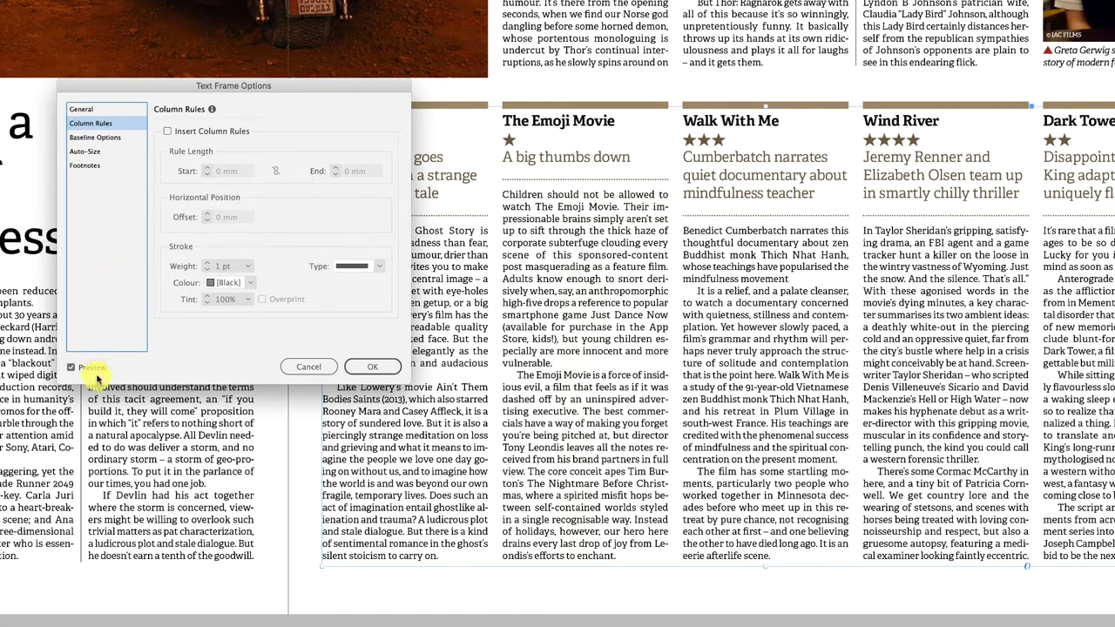
# Check Insert Column Rules to preview 1 pt black rules between the review columns
pyautogui.click(167, 131)
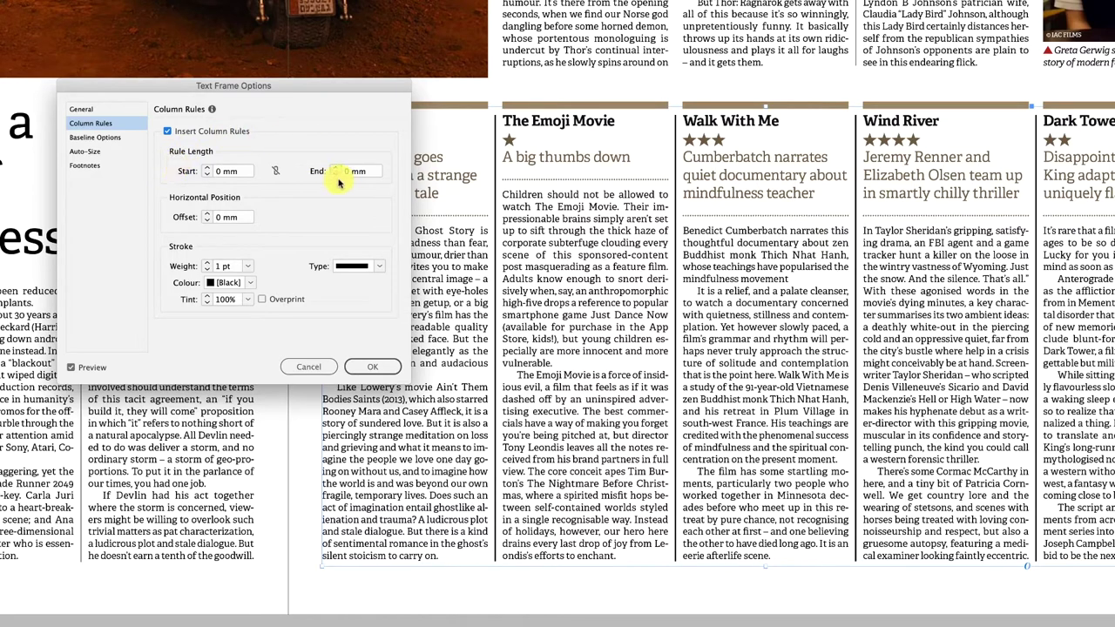
# Step the rule length Start down to -4 mm, then back up to 0 mm
pyautogui.click(208, 173)
pyautogui.click(207, 173)
pyautogui.click(207, 175)
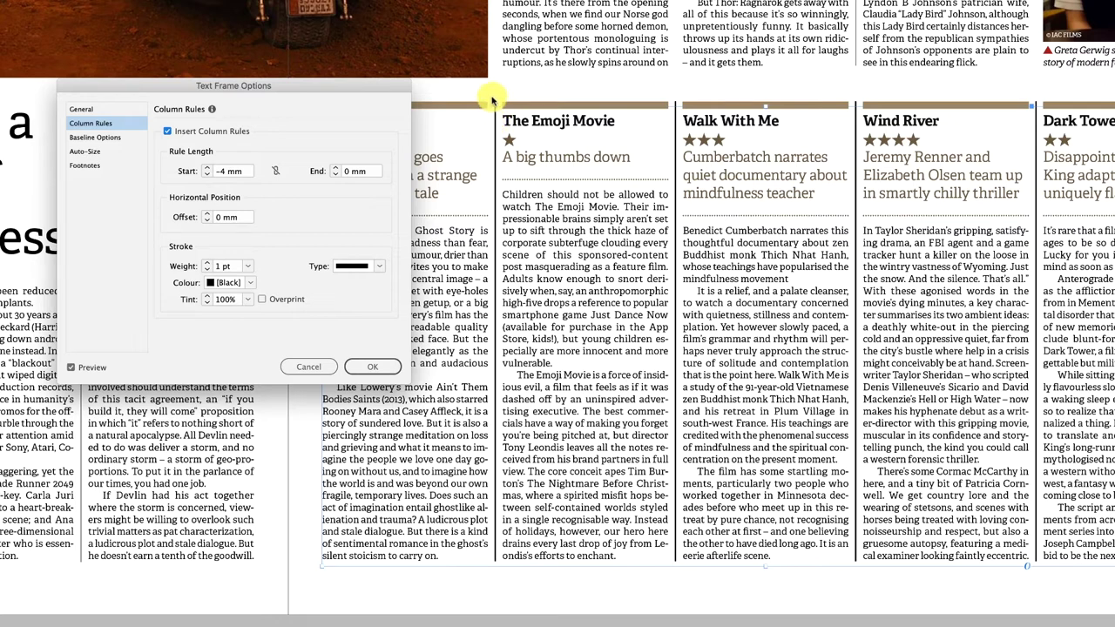
pyautogui.click(207, 167)
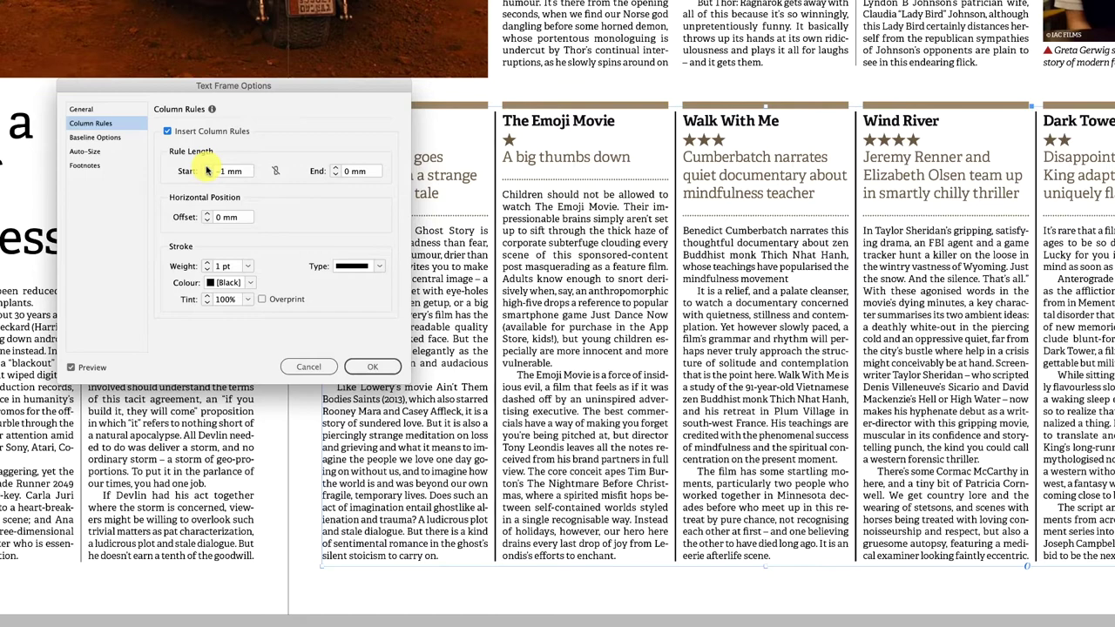
pyautogui.click(207, 167)
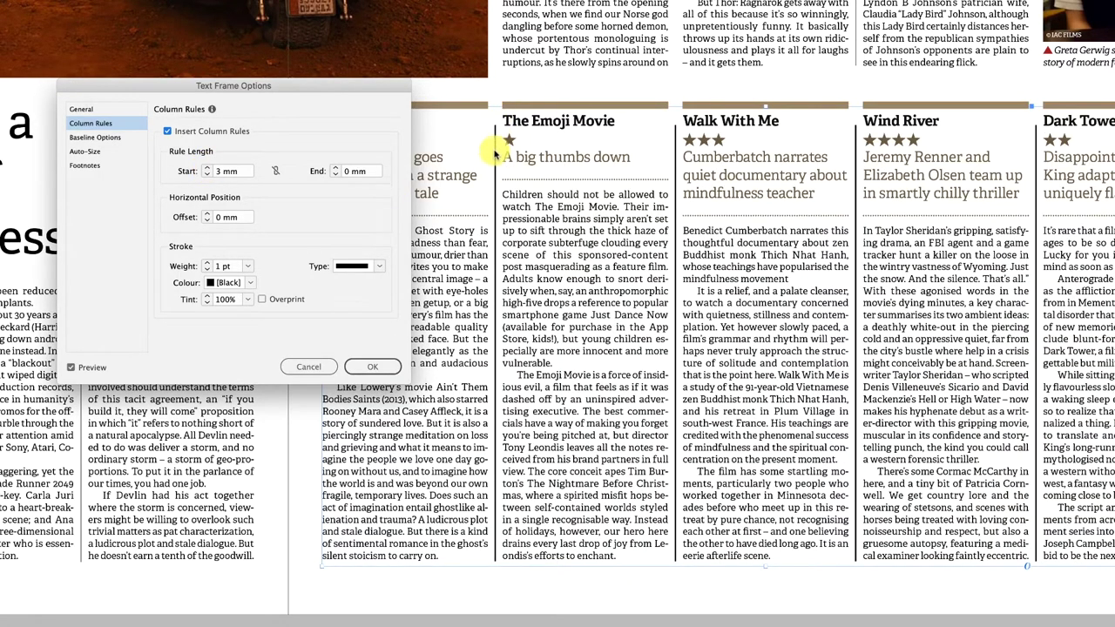
pyautogui.click(207, 174)
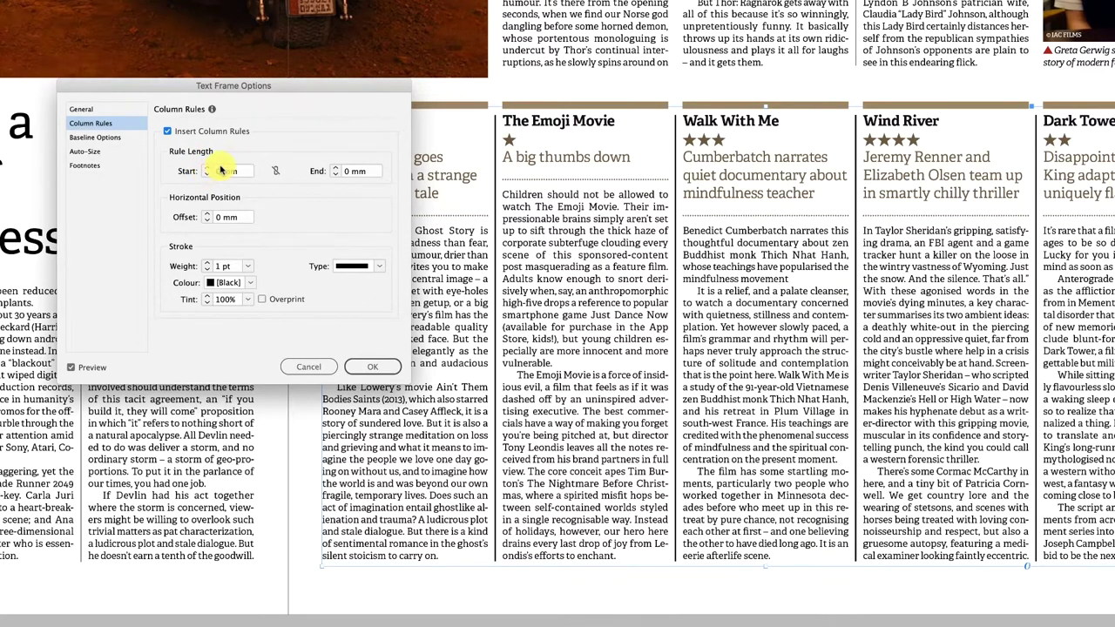
# Try rule End lengths of 1, 2 and 3 mm, then select the End value
pyautogui.click(336, 170)
pyautogui.click(336, 173)
pyautogui.click(335, 169)
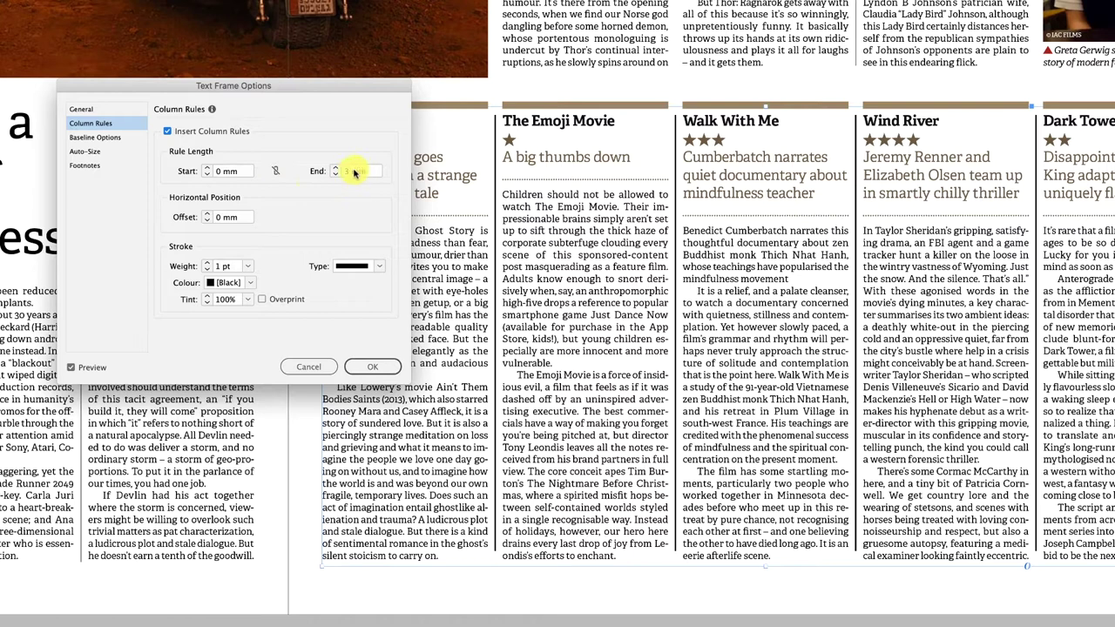
pyautogui.moveTo(366, 171); pyautogui.dragTo(326, 173)
# Set the rule End to 0 mm, test offsets of 2 and 1 mm, and return Offset to 0 mm
pyautogui.write('0')
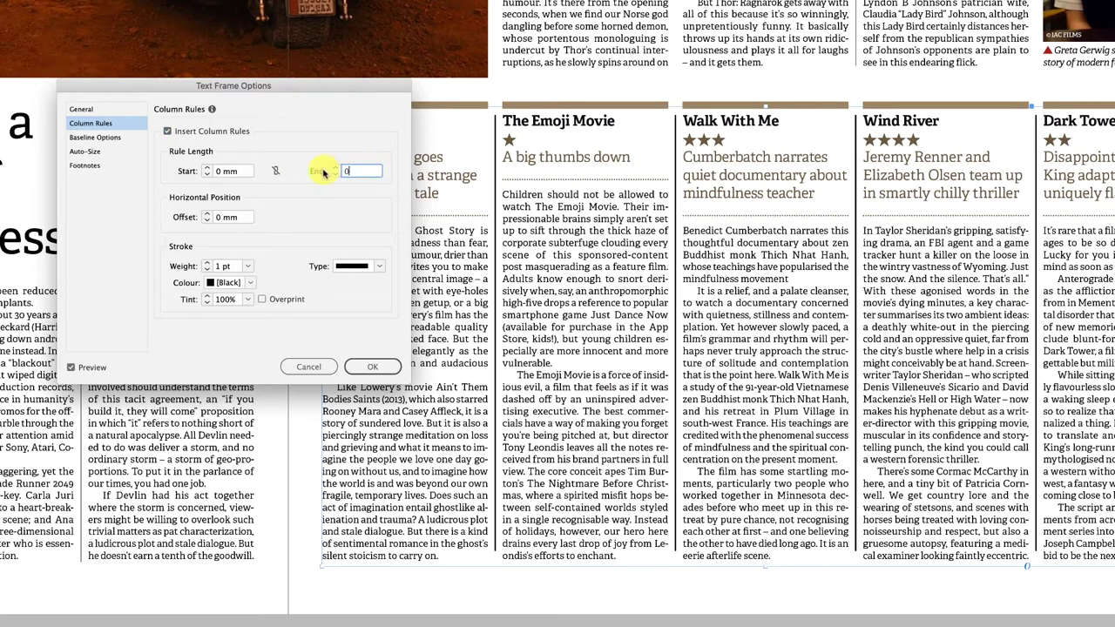
pyautogui.click(207, 214)
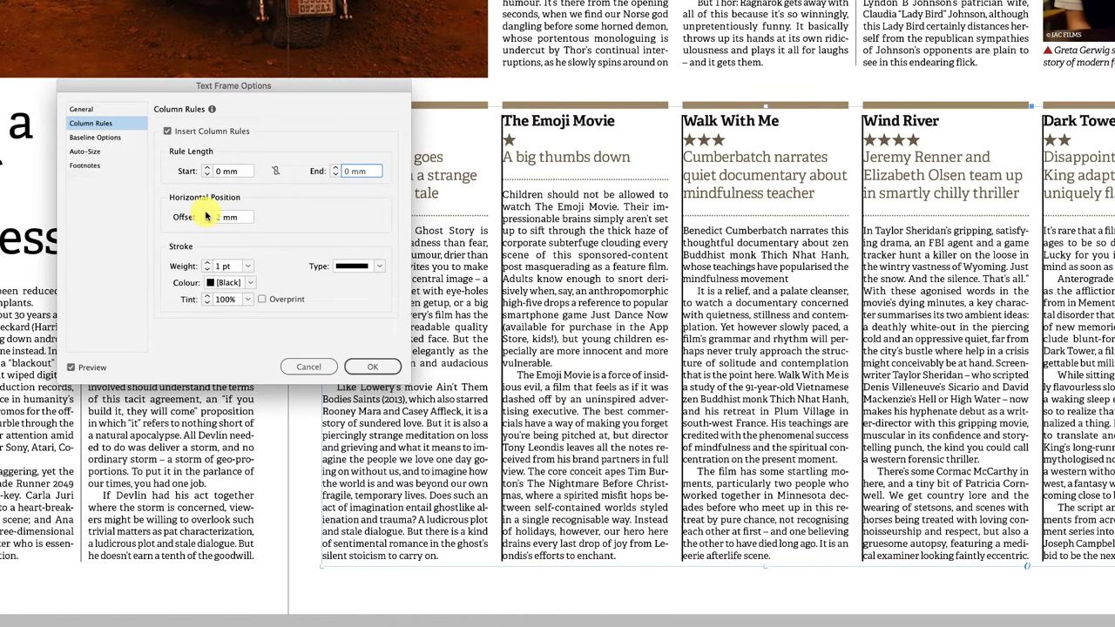
pyautogui.click(207, 220)
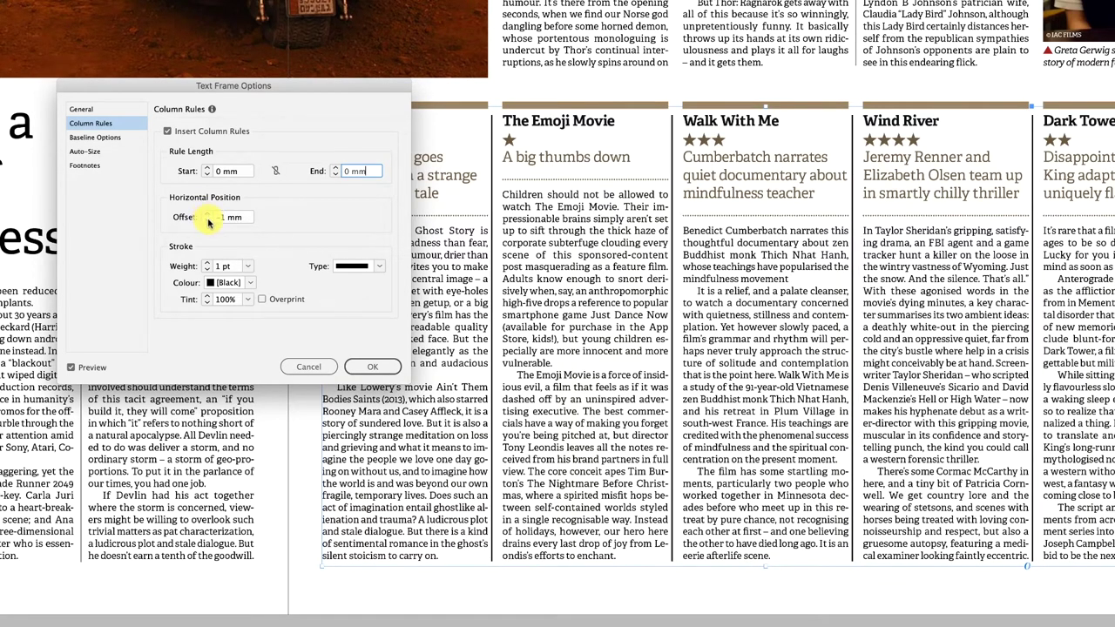
pyautogui.click(208, 220)
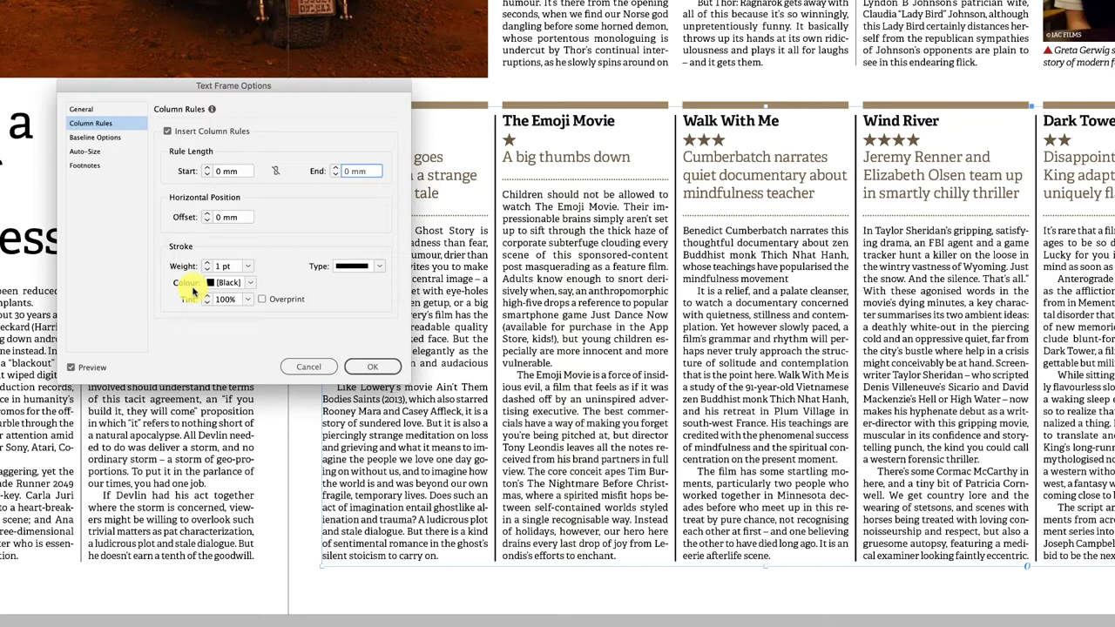
# Make the column rules Japanese Dots, testing heavier weights before settling back at 1 pt
pyautogui.click(206, 262)
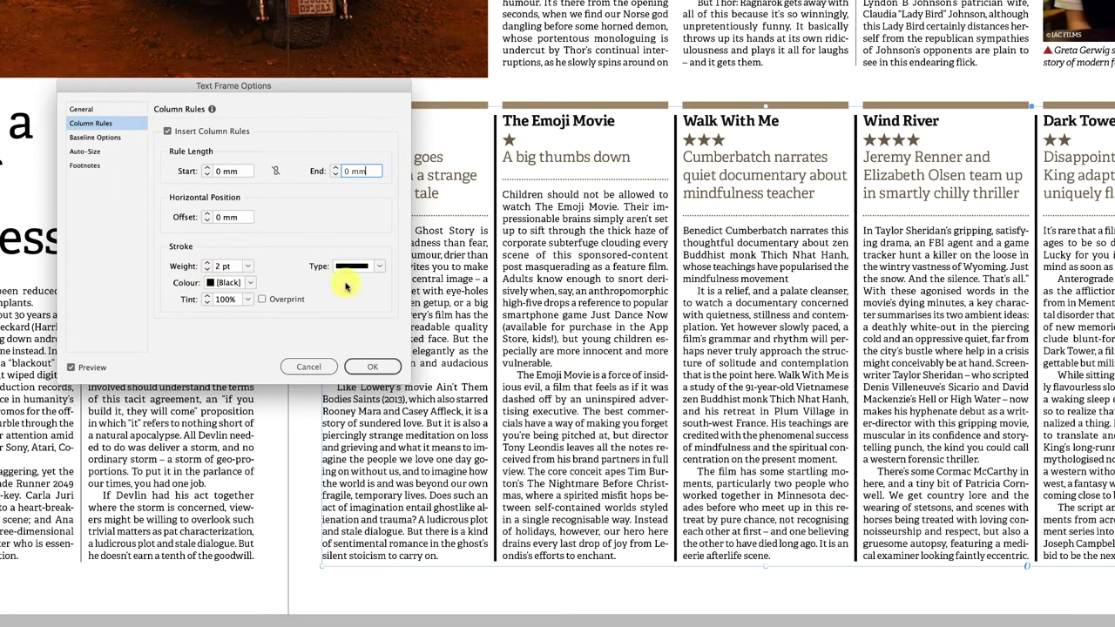
pyautogui.click(380, 264)
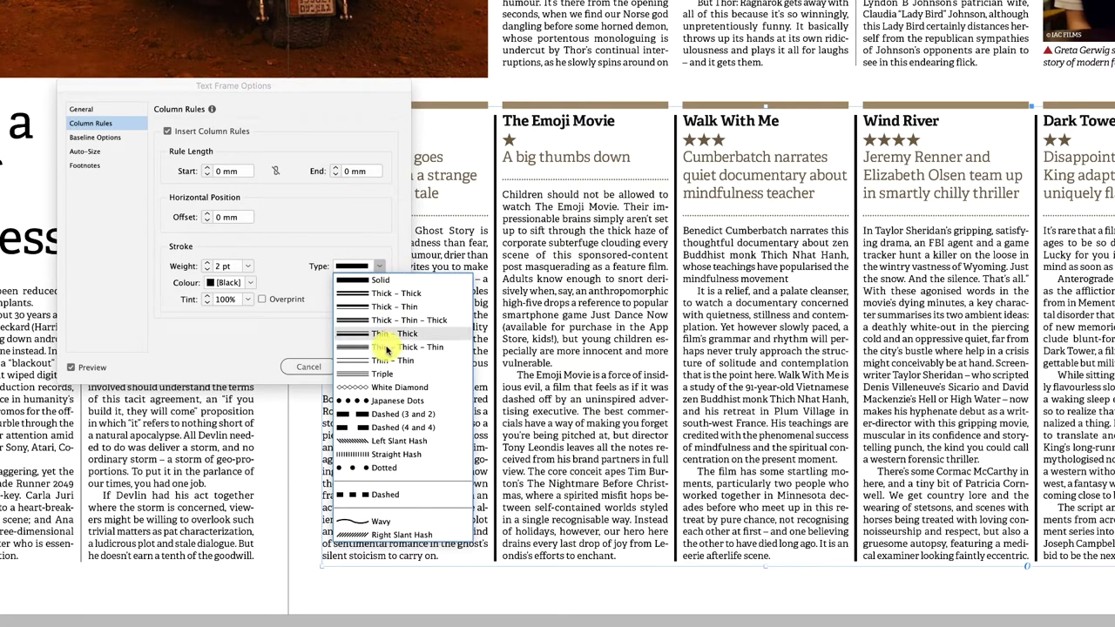
pyautogui.click(389, 400)
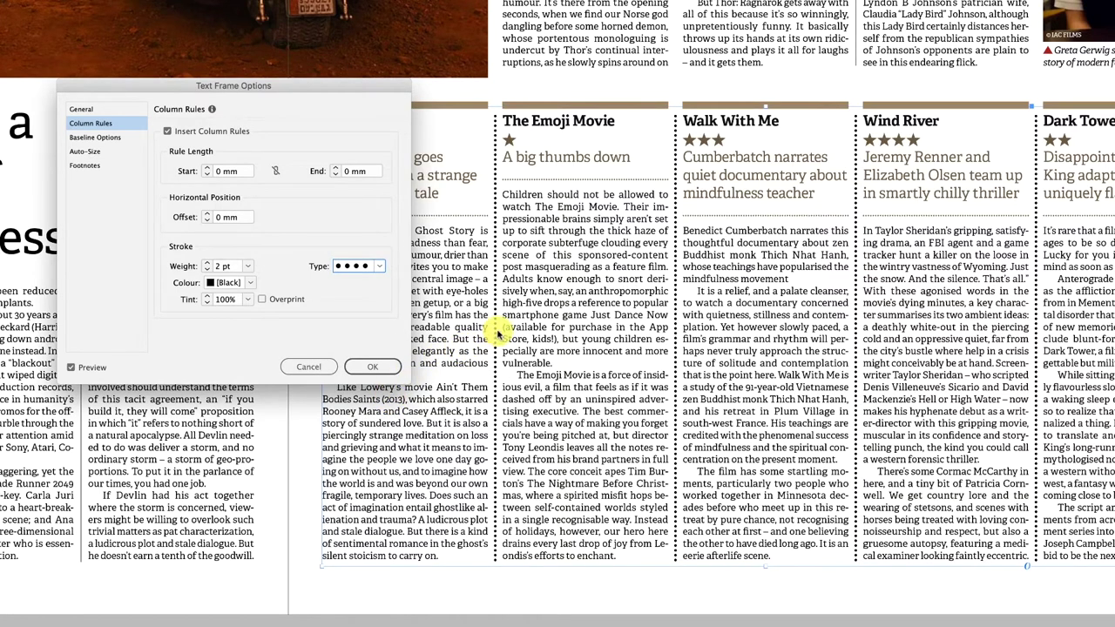
pyautogui.click(206, 263)
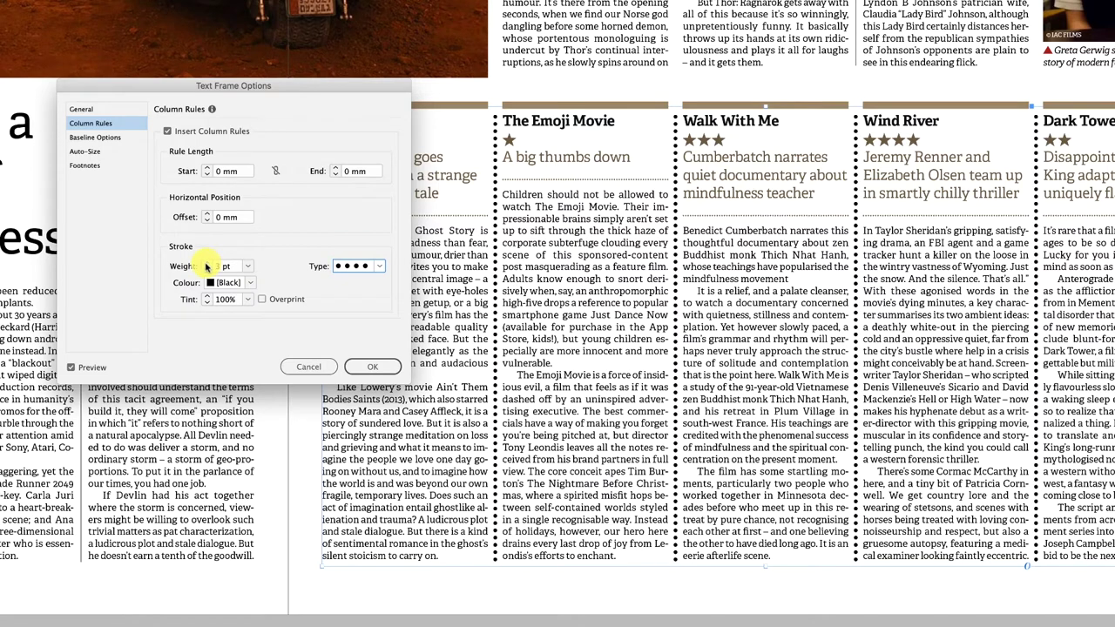
pyautogui.click(207, 271)
pyautogui.click(207, 270)
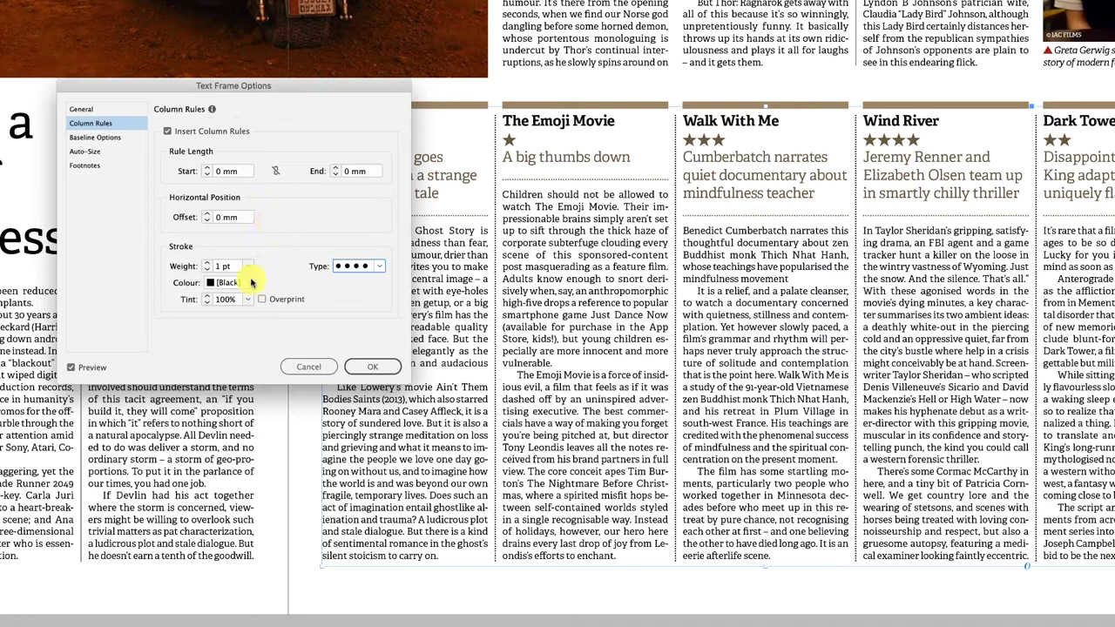
# Set the rule stroke colour to the Culture MAIN swatch and recheck it in the swatch list
pyautogui.click(249, 282)
pyautogui.scroll(-1, 235, 261)
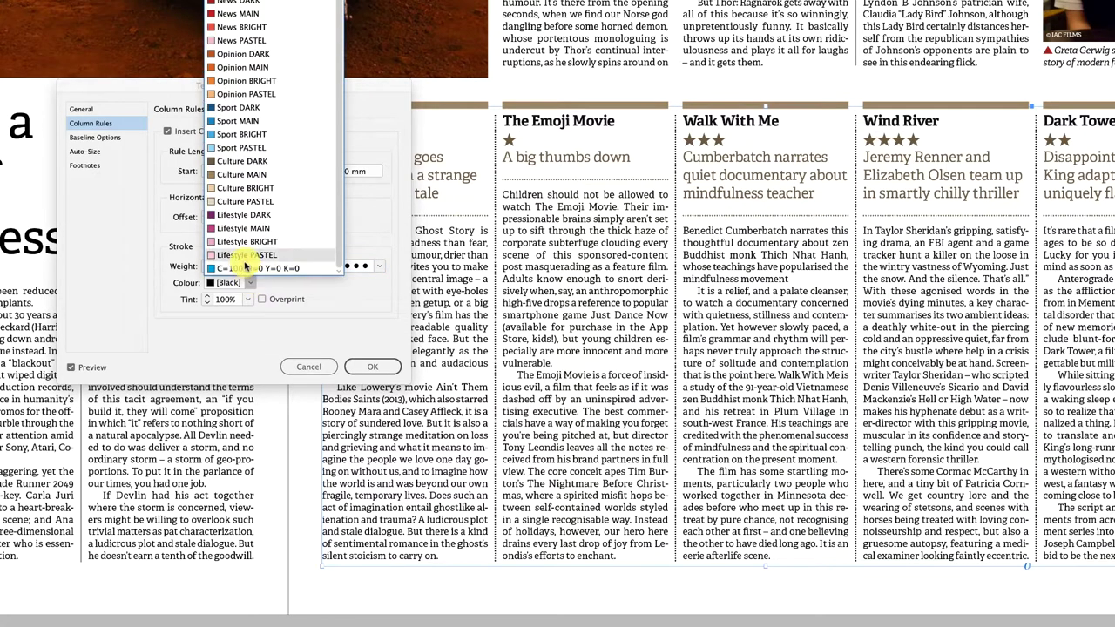
pyautogui.click(223, 178)
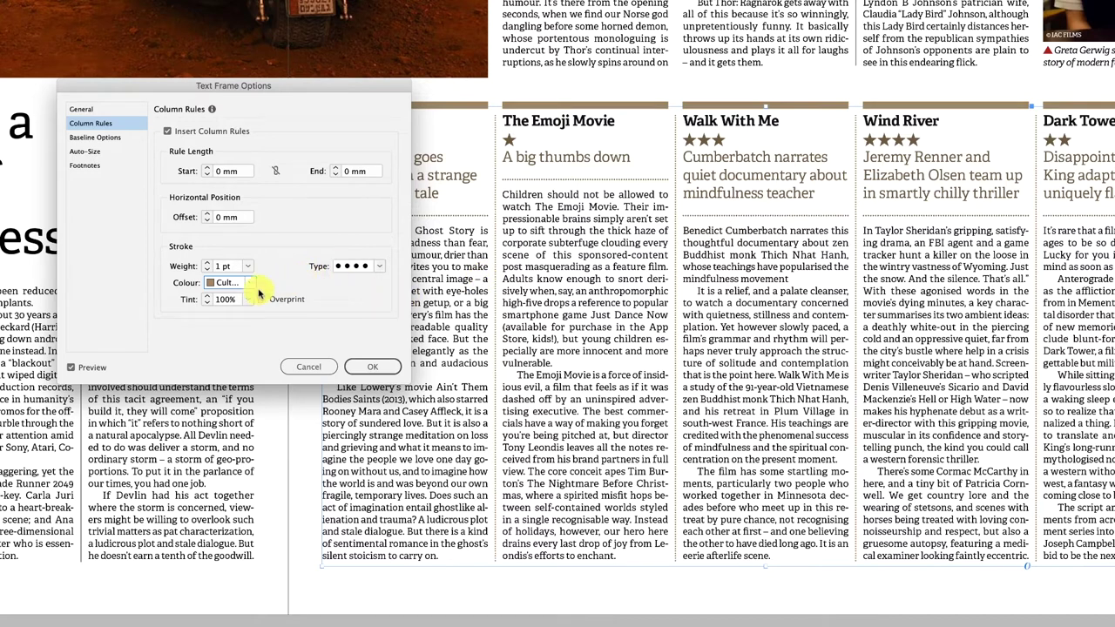
pyautogui.click(250, 285)
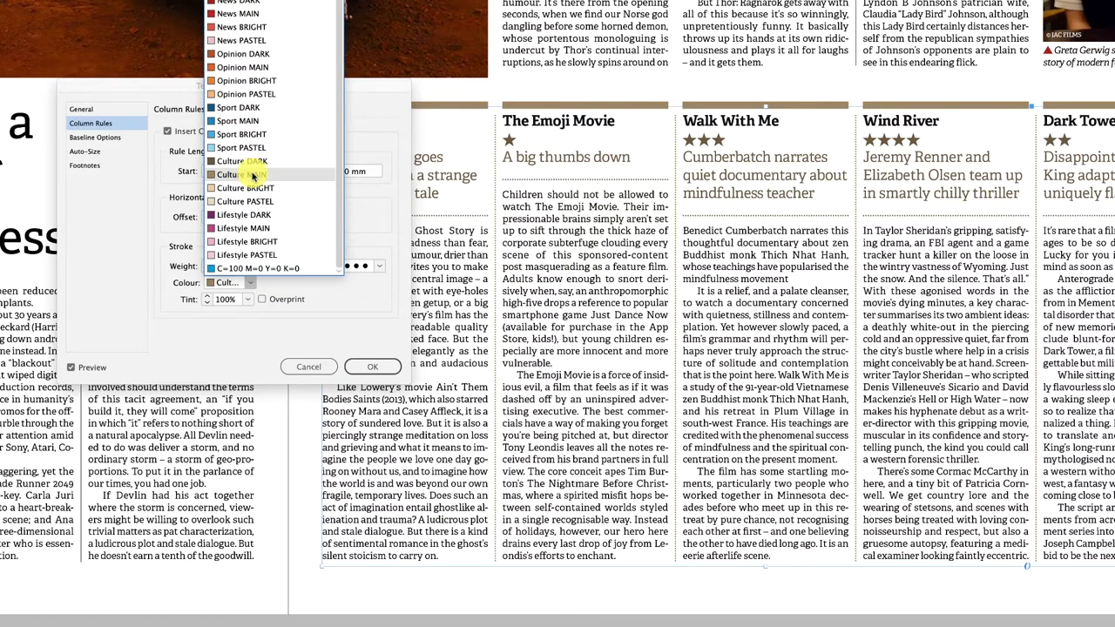
pyautogui.click(392, 140)
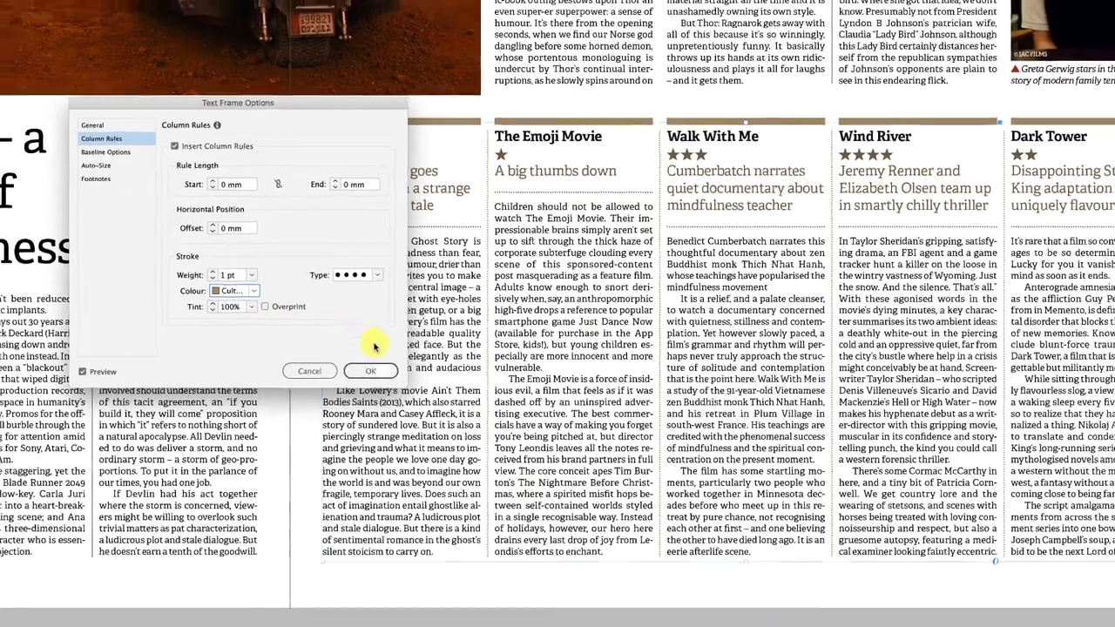
# Confirm with OK so 1 pt dotted Culture MAIN rules divide the review columns
pyautogui.click(372, 366)
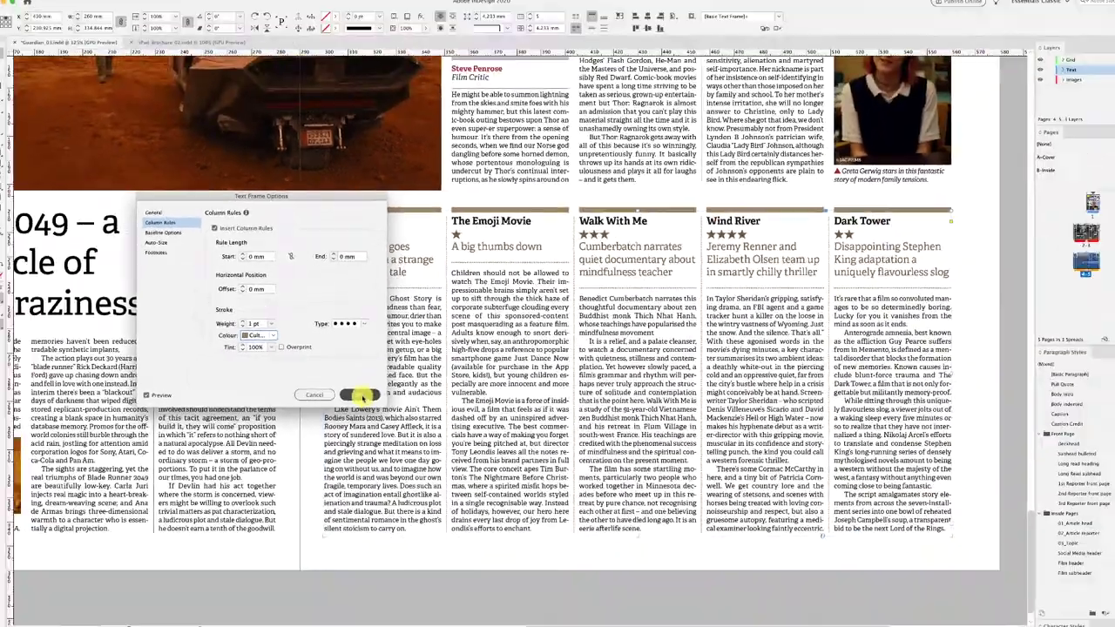